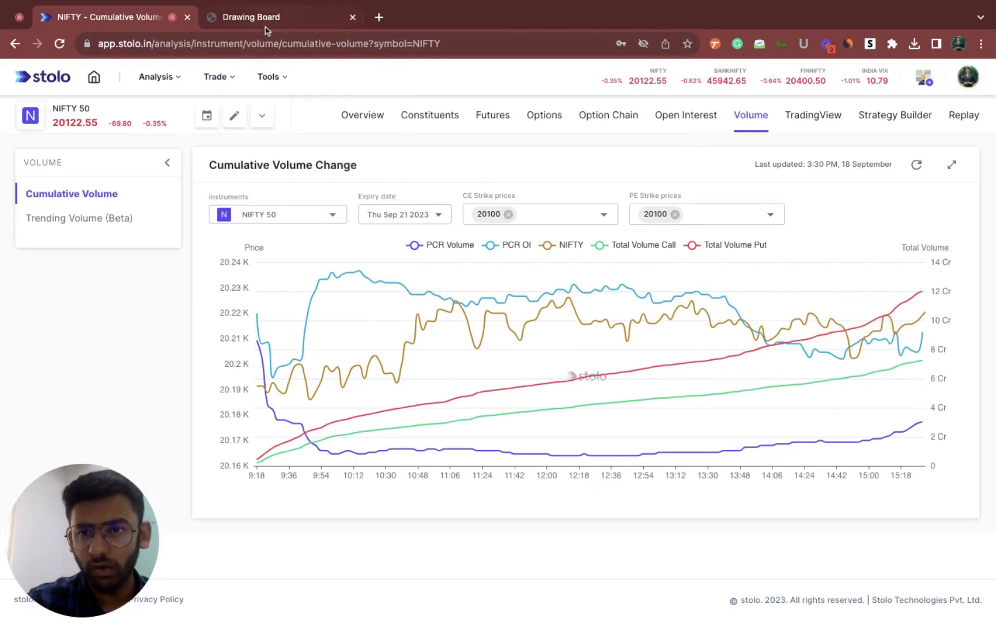
# Review the Drawing Board notes on Volume Vs OI, then return to the NIFTY 20100 volume chart.
pyautogui.click(254, 17)
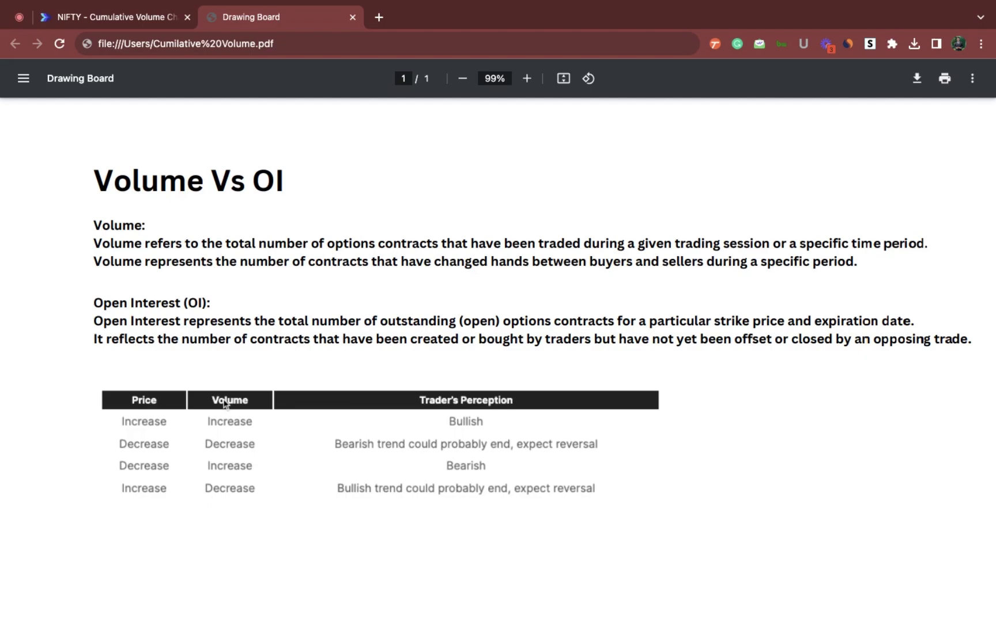
pyautogui.click(118, 22)
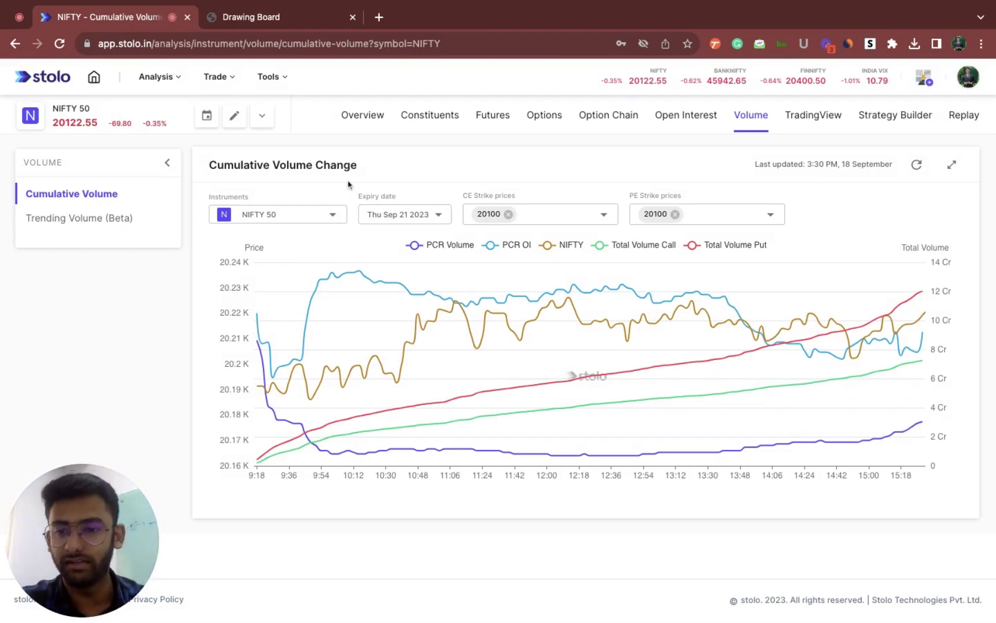
# Check the Analysis menu and instrument and expiry lists, keeping NIFTY 50 and Thu Sep 21 2023.
pyautogui.click(162, 83)
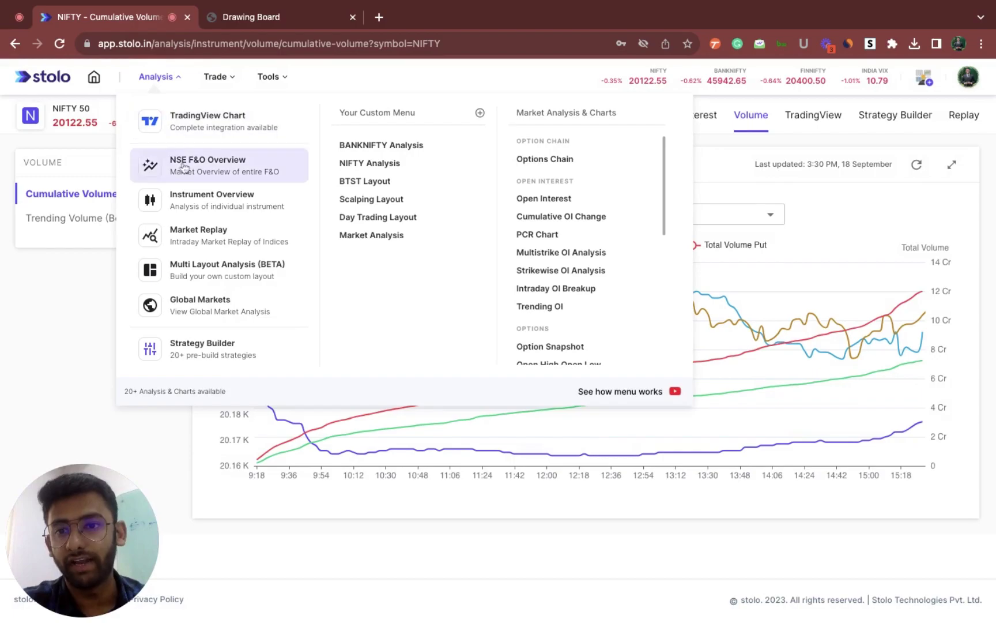
pyautogui.click(860, 221)
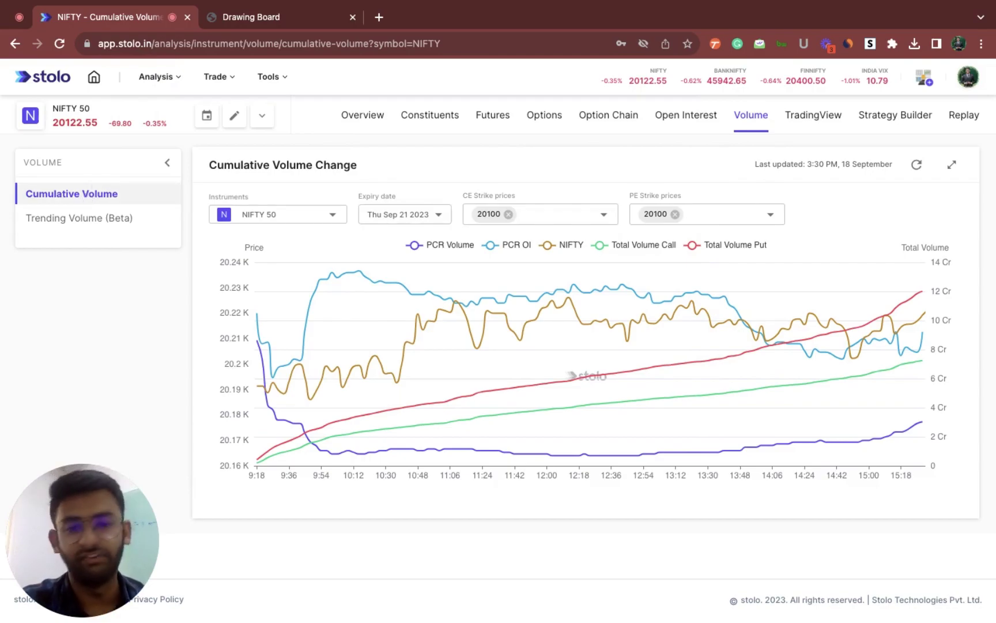
pyautogui.click(288, 215)
pyautogui.scroll(-15, 286, 387)
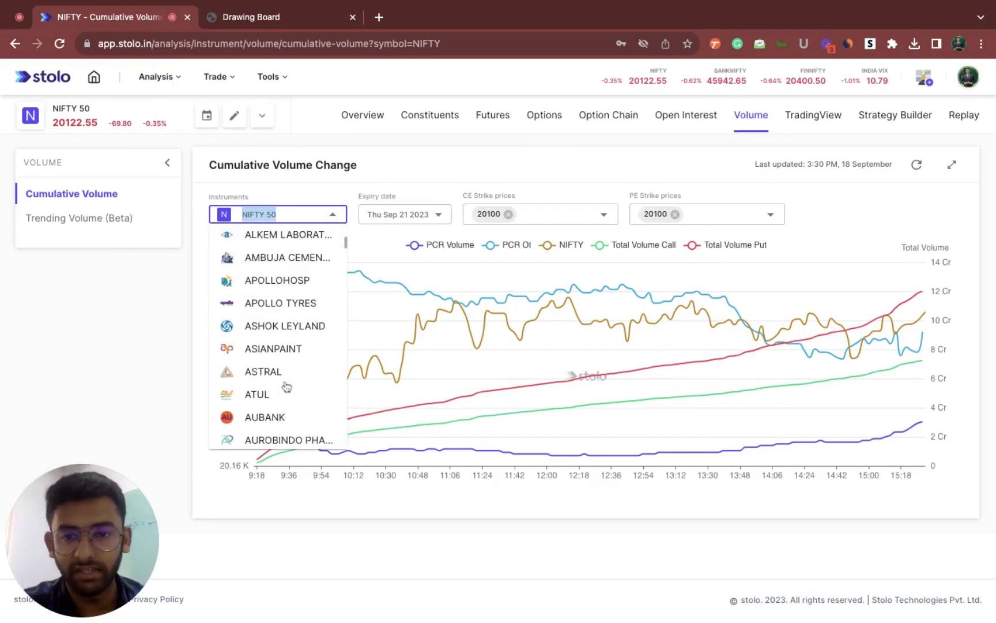
pyautogui.scroll(15, 287, 386)
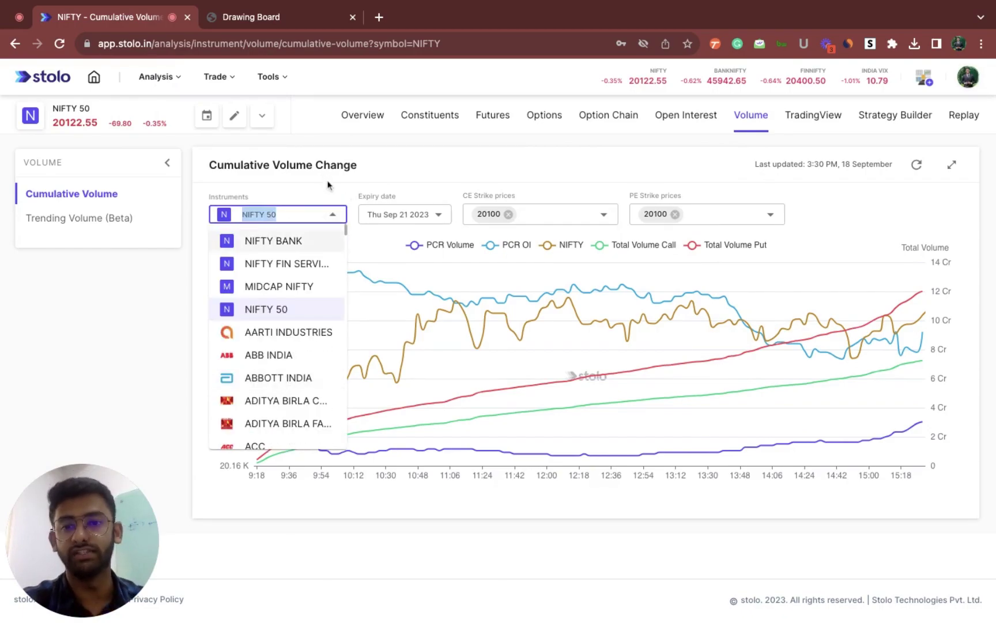
pyautogui.click(329, 184)
pyautogui.click(409, 222)
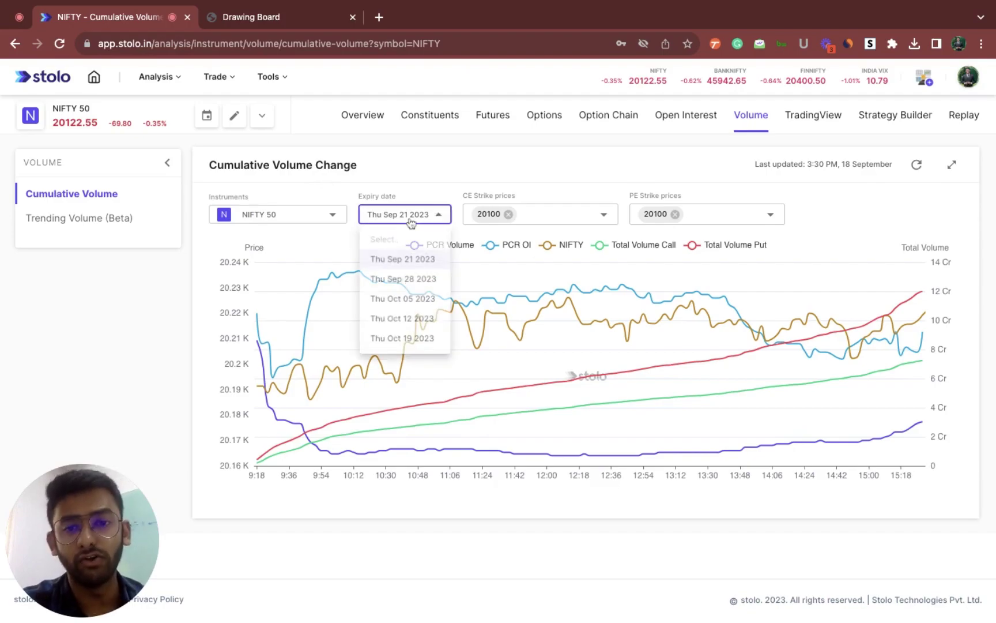
pyautogui.click(400, 259)
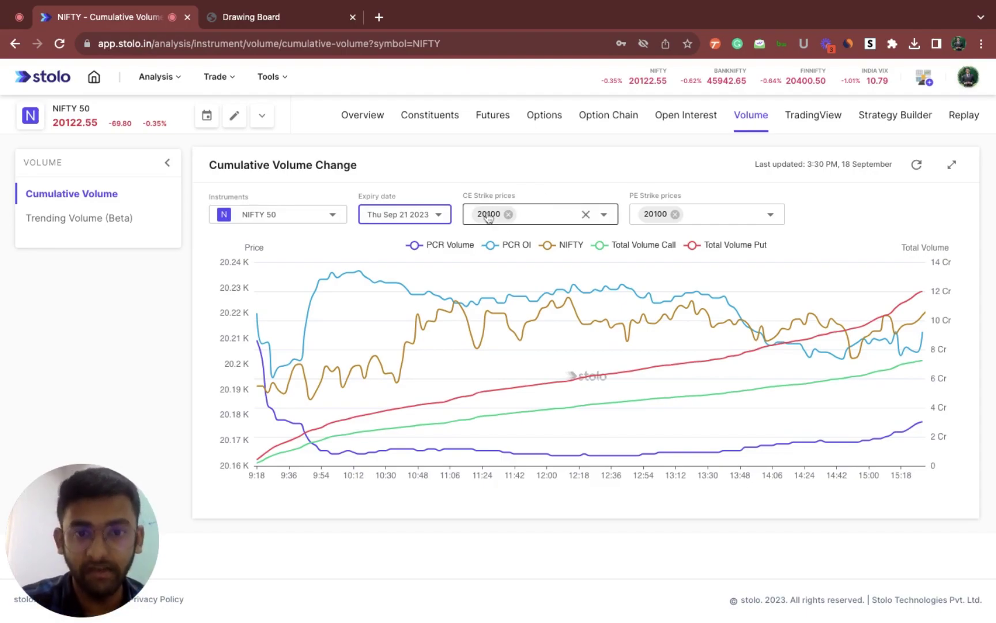
# Add the 20050 and 20000 strikes to the CE strike selection.
pyautogui.click(534, 211)
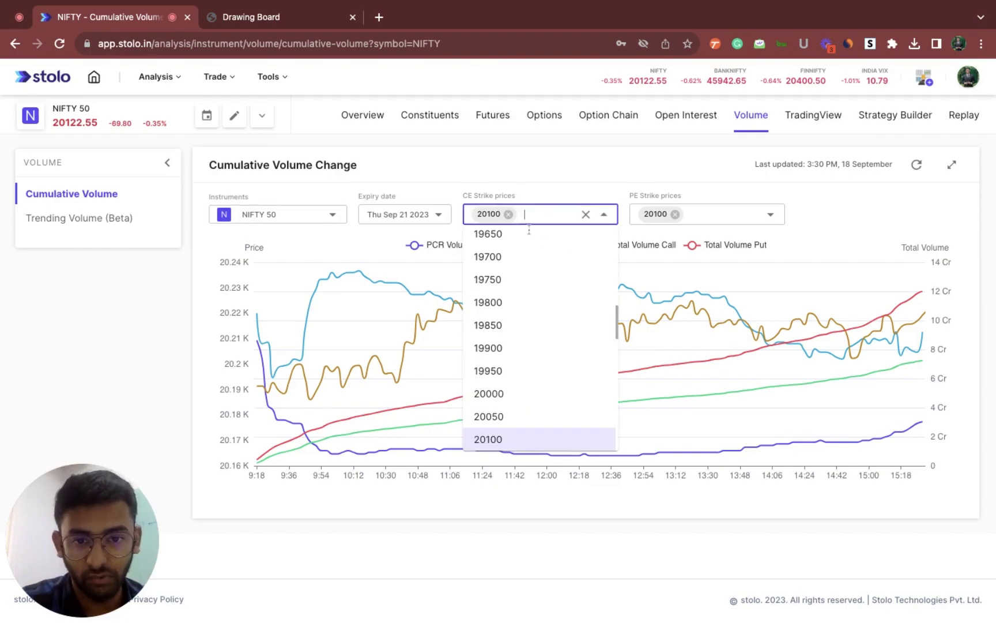
pyautogui.scroll(-2, 513, 416)
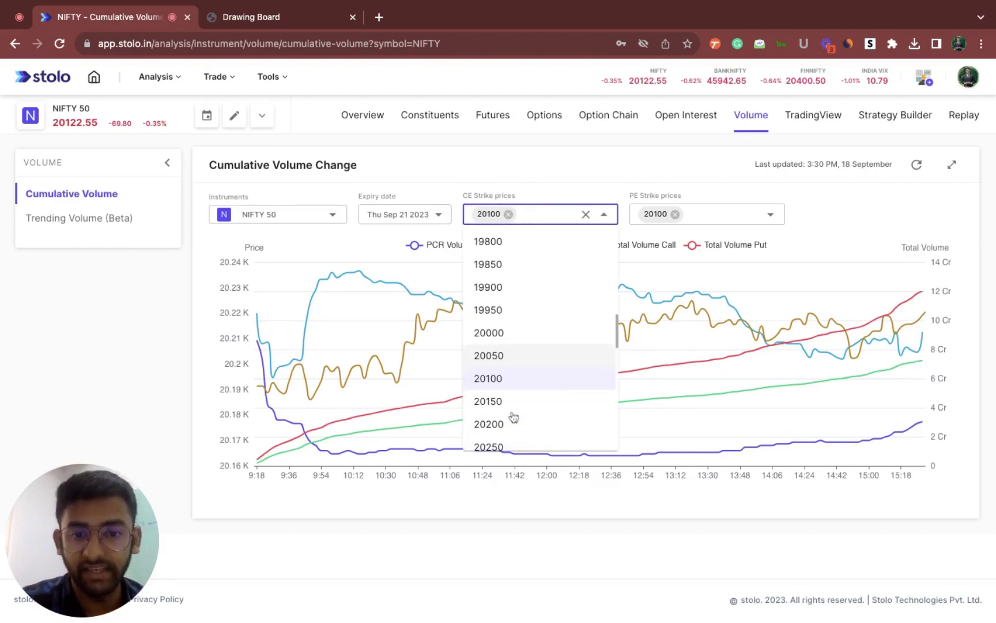
pyautogui.click(522, 357)
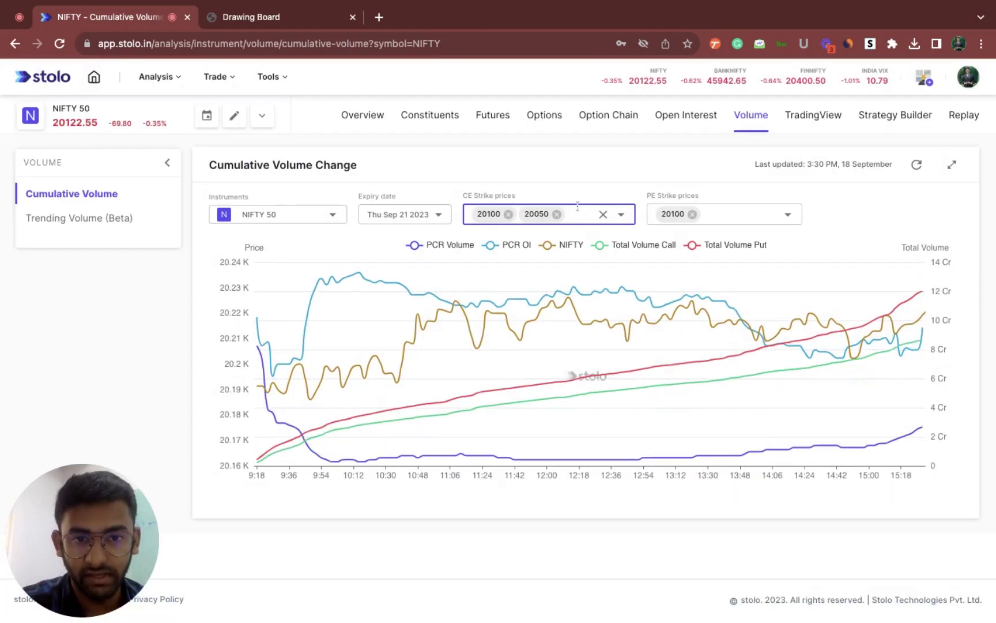
pyautogui.click(574, 214)
pyautogui.scroll(-2, 533, 398)
pyautogui.scroll(-9, 533, 399)
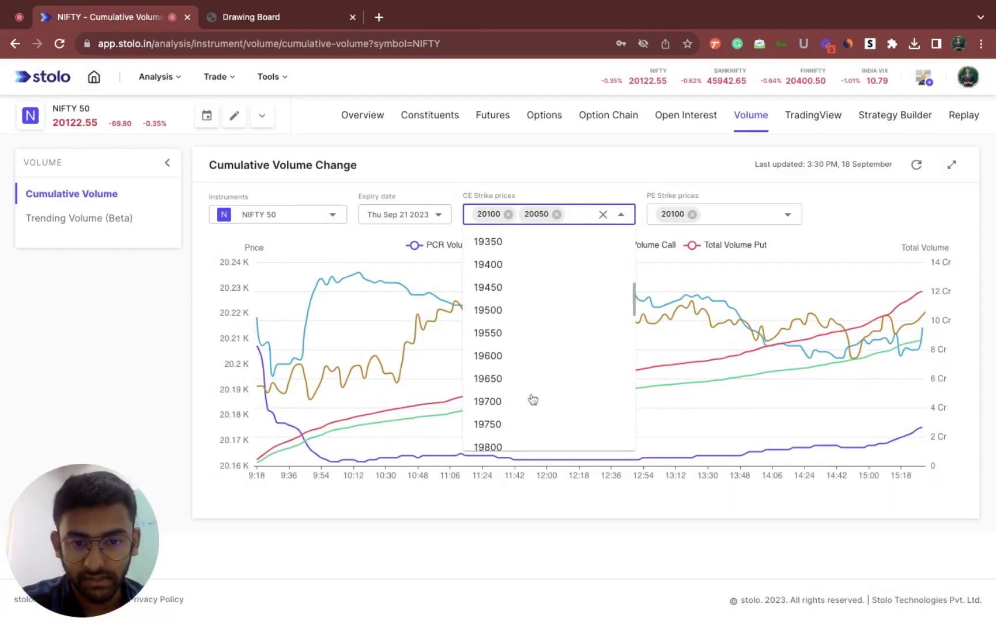
pyautogui.click(512, 295)
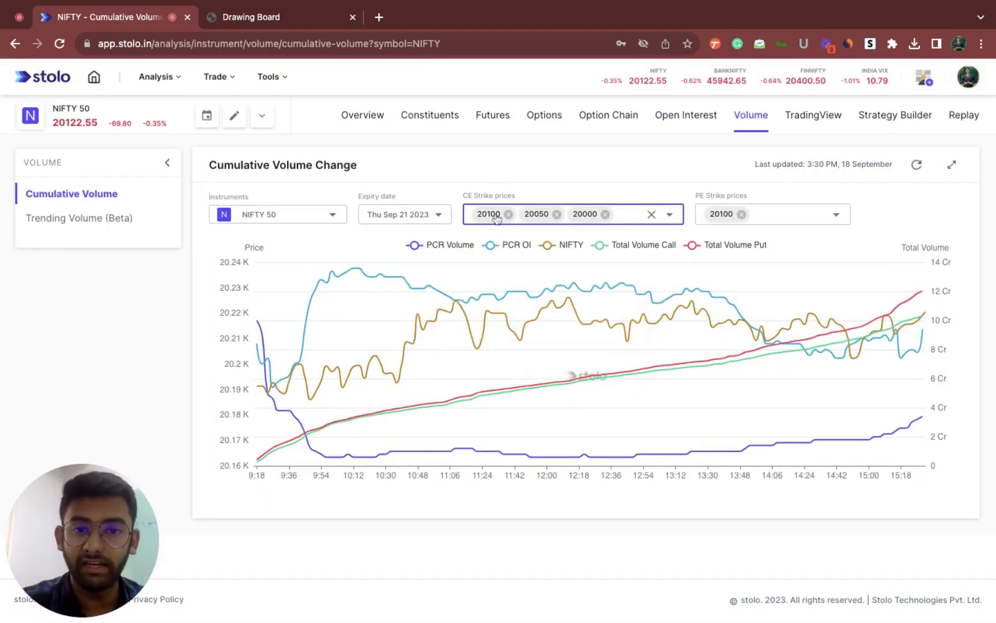
# Add the 20050 and 20000 strikes to the PE strike selection.
pyautogui.click(774, 214)
pyautogui.scroll(-2, 756, 400)
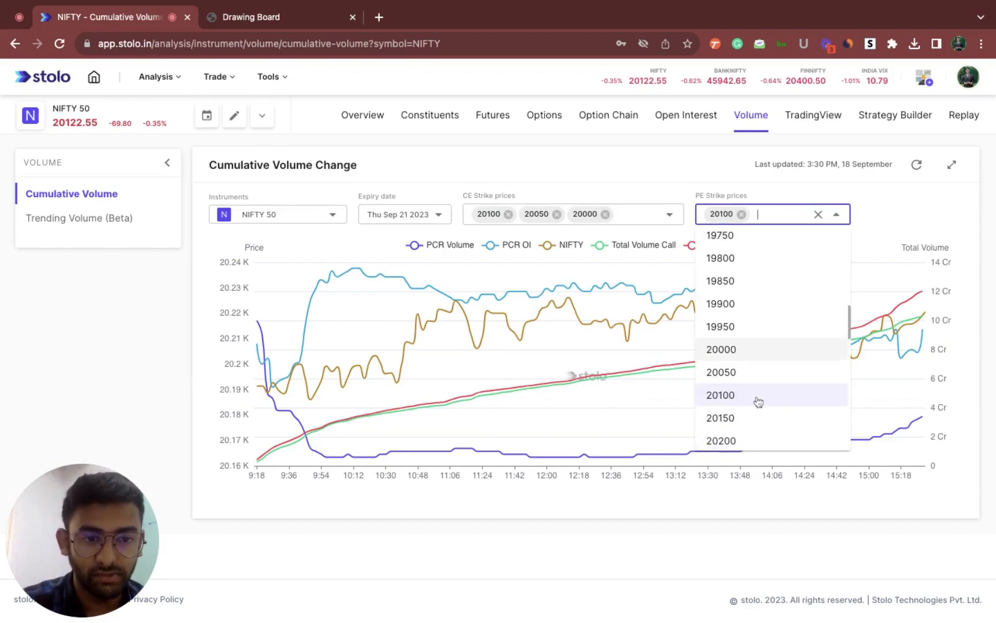
pyautogui.click(743, 360)
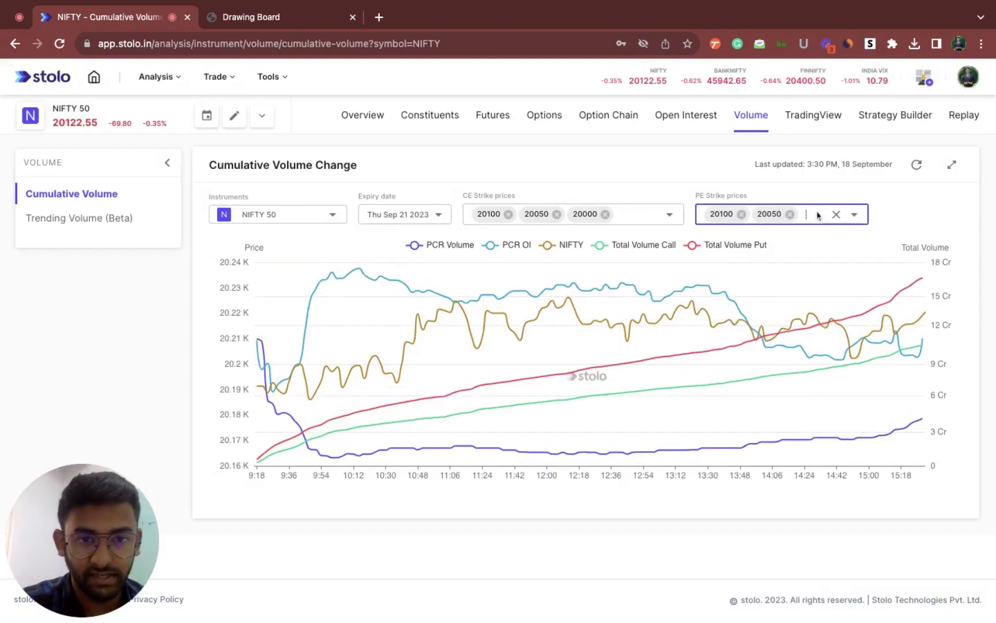
pyautogui.click(817, 215)
pyautogui.scroll(-10, 779, 404)
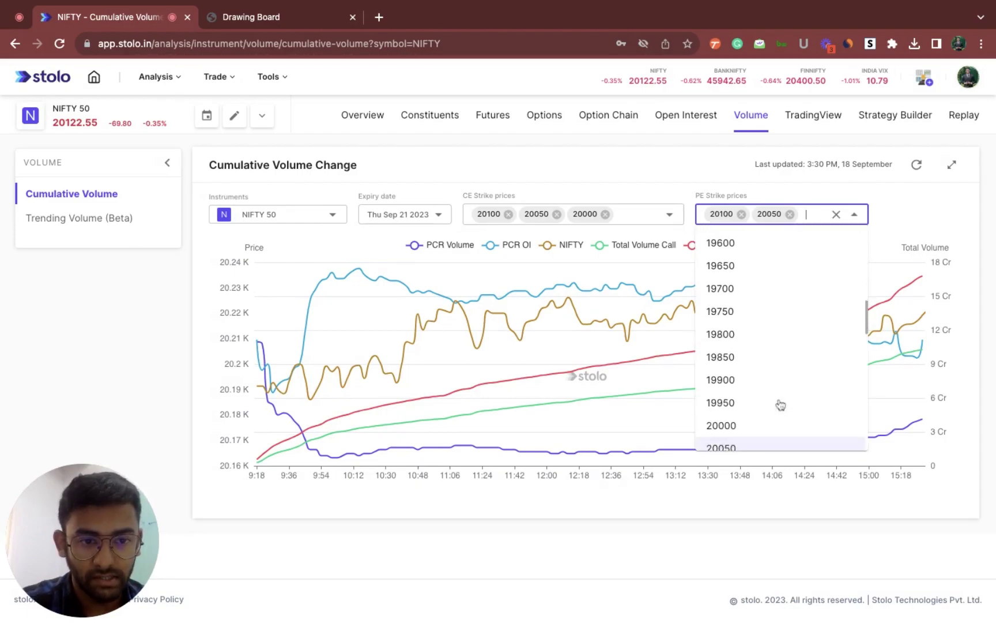
pyautogui.click(742, 296)
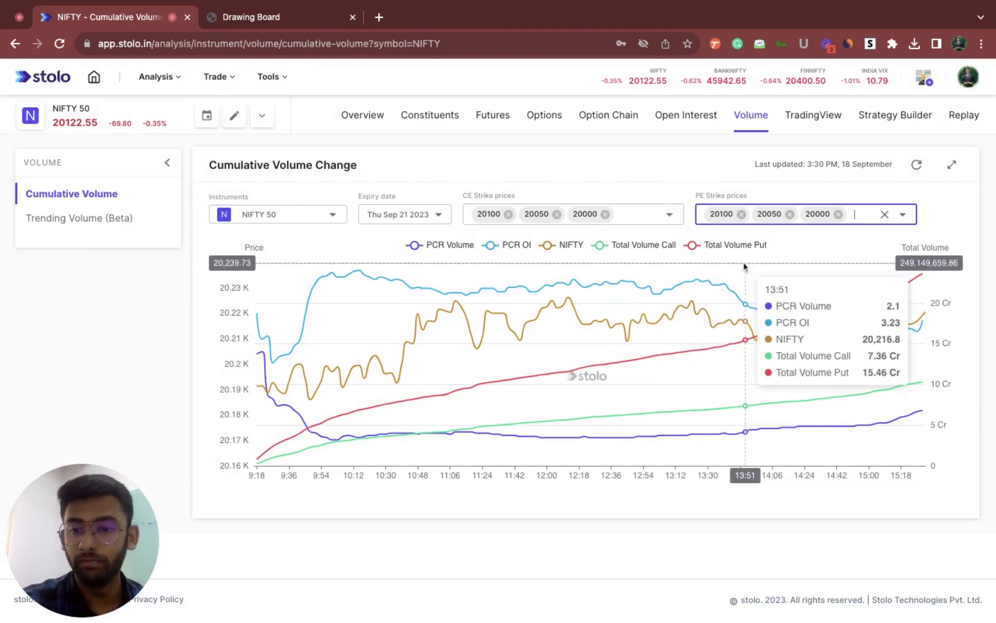
# Hide the PCR Volume, PCR OI and NIFTY lines, then expand the chart to full width.
pyautogui.click(415, 246)
pyautogui.click(491, 246)
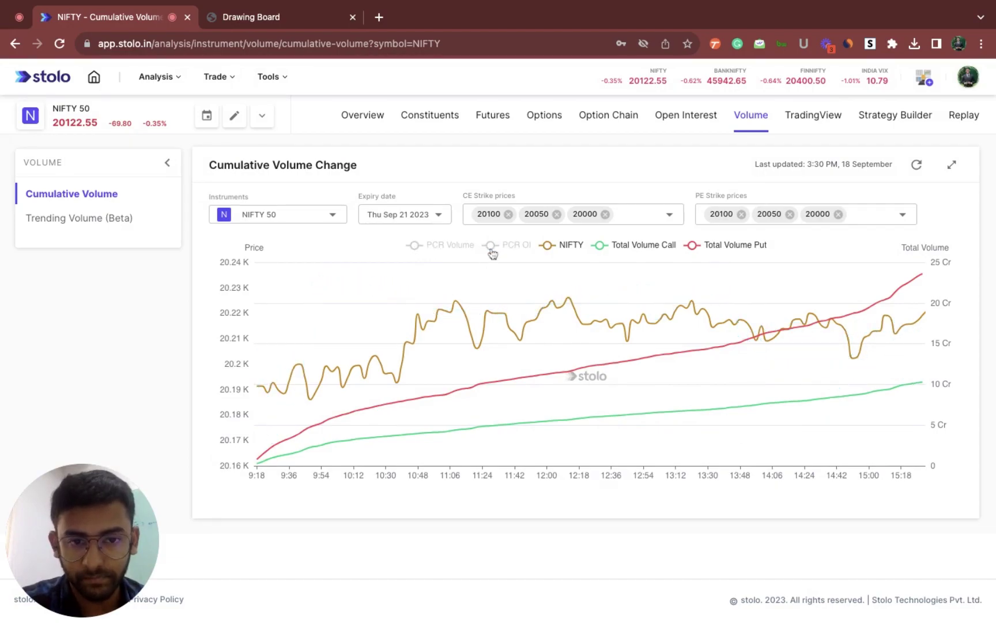
pyautogui.click(550, 247)
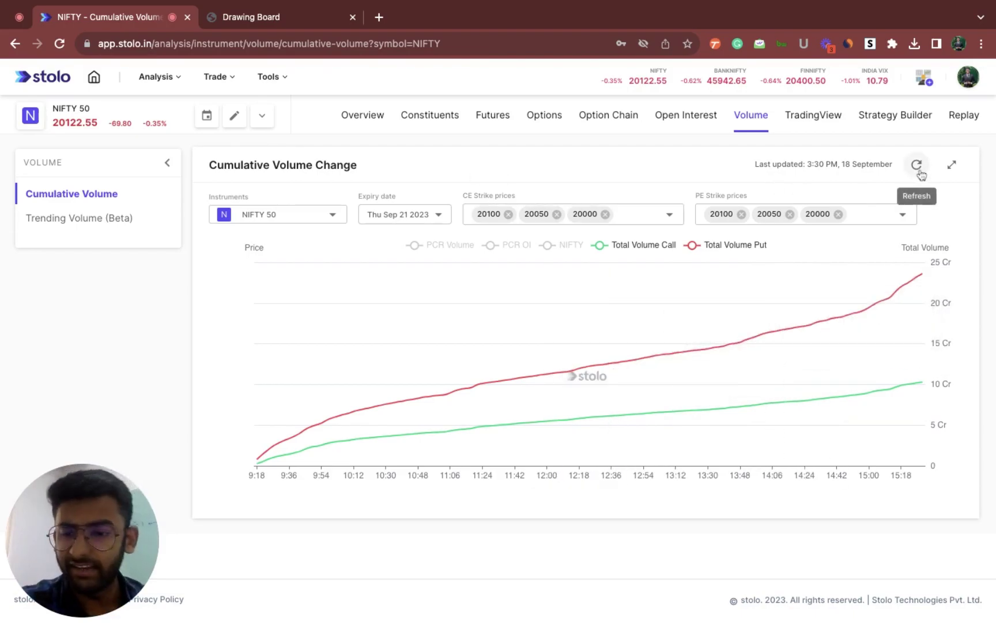
pyautogui.click(952, 165)
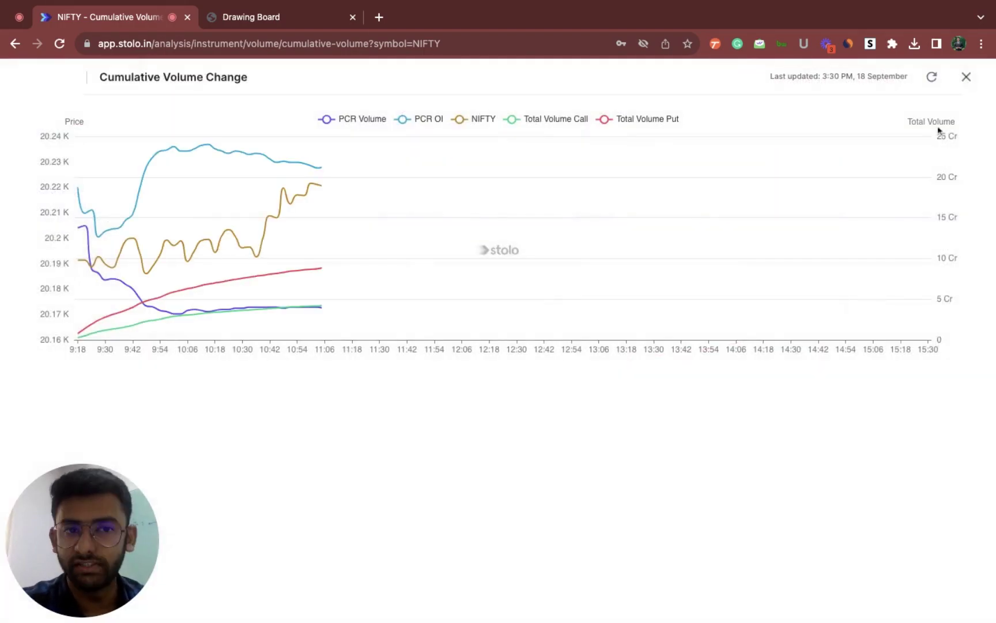
# Leave the enlarged view and re-show the PCR Volume and NIFTY lines, consulting the Volume Vs OI notes.
pyautogui.click(966, 77)
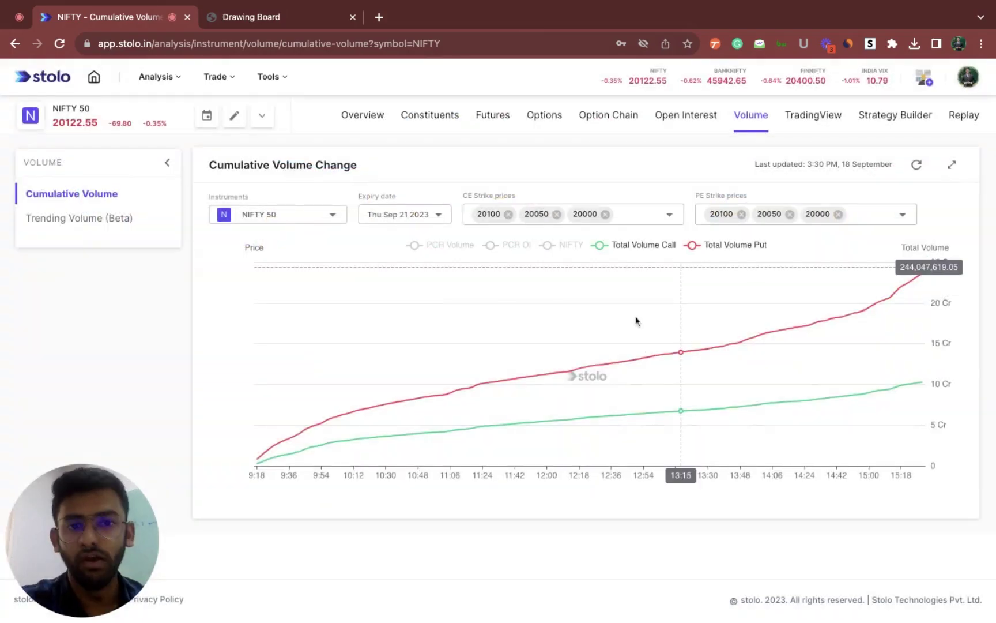
pyautogui.click(414, 245)
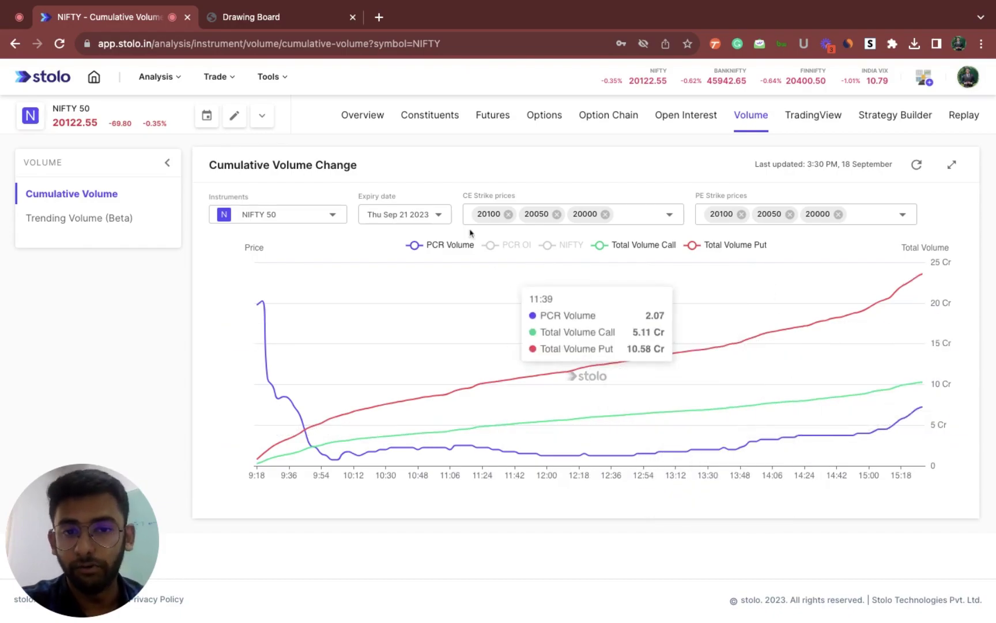
pyautogui.click(552, 248)
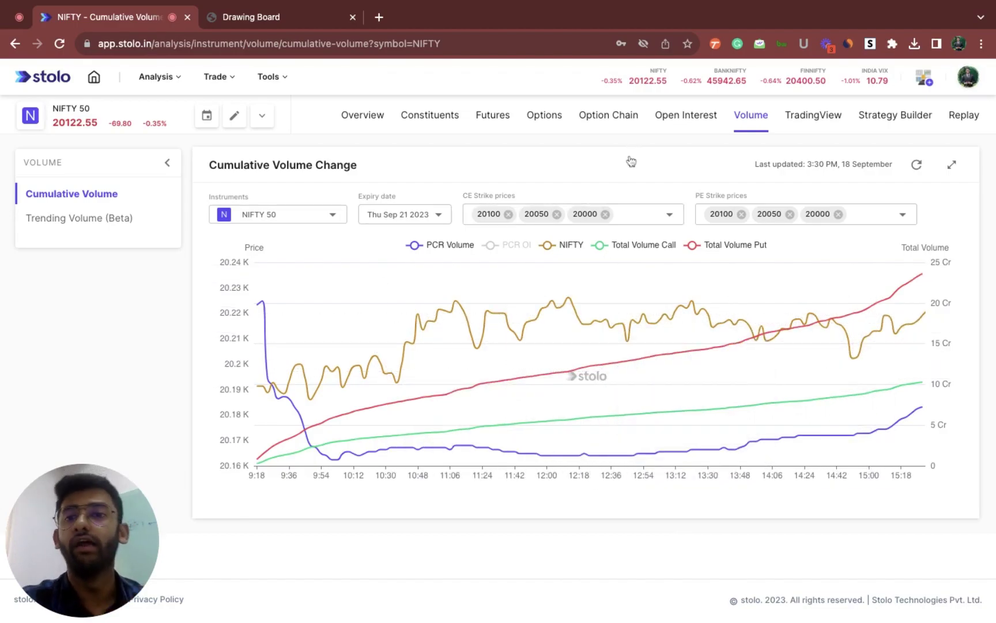
pyautogui.click(257, 18)
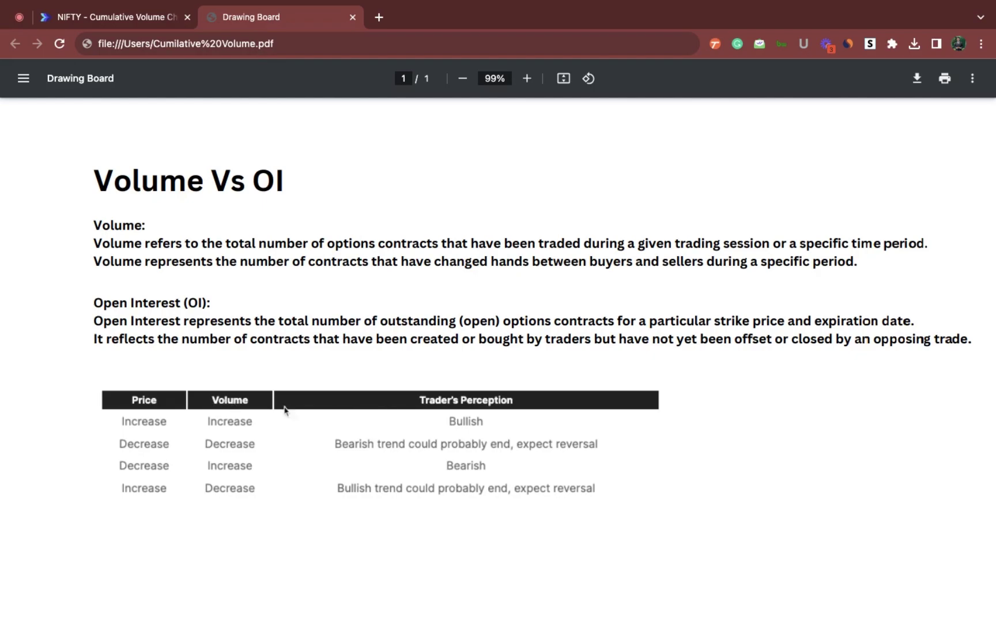
pyautogui.click(124, 21)
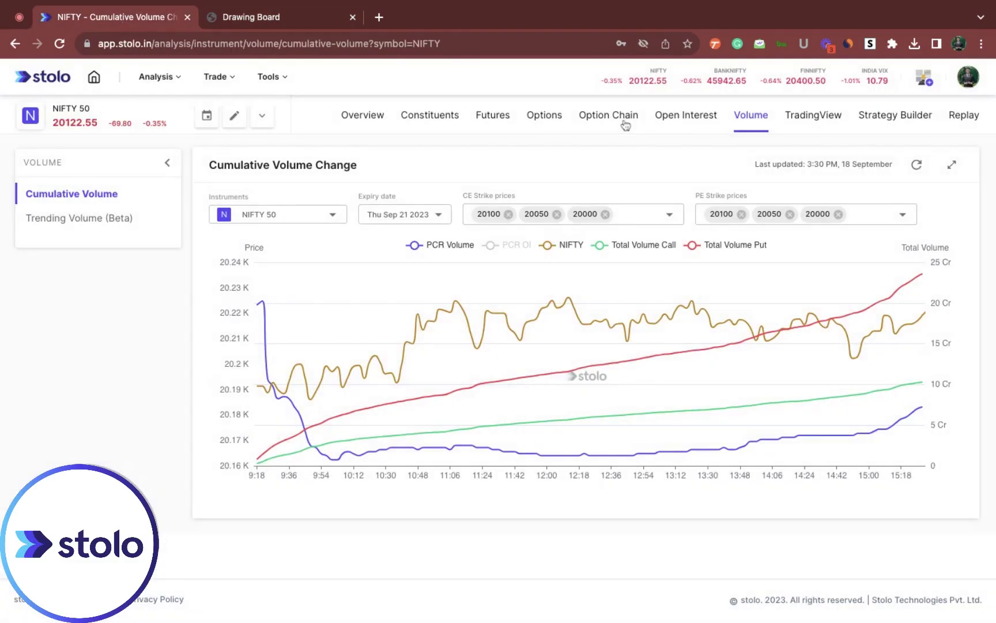
# Open the NIFTY Option Chain and scroll to the call table for strikes 19600–20600.
pyautogui.click(624, 122)
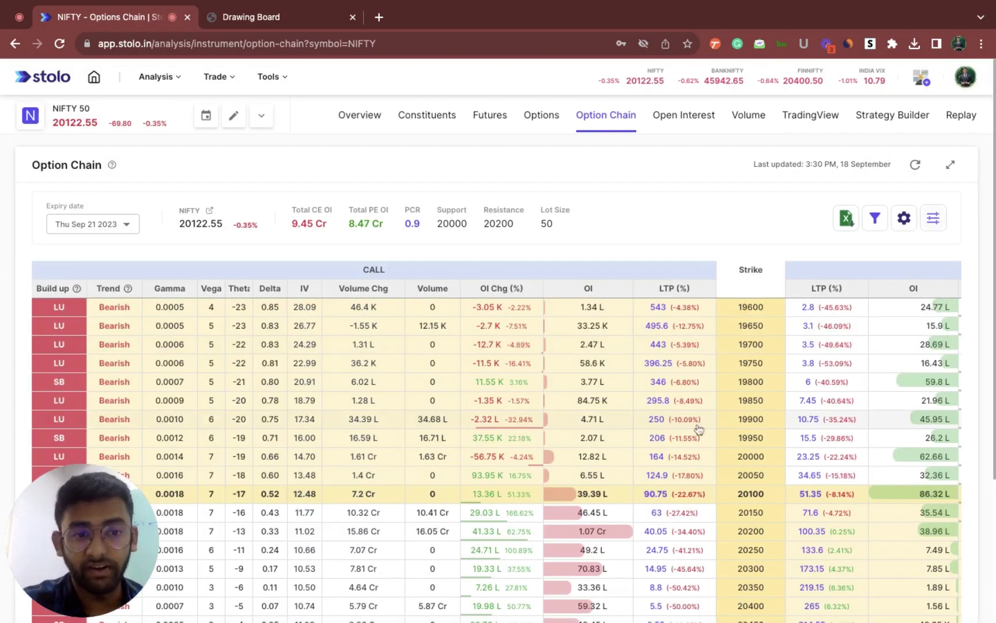
pyautogui.scroll(-2, 699, 430)
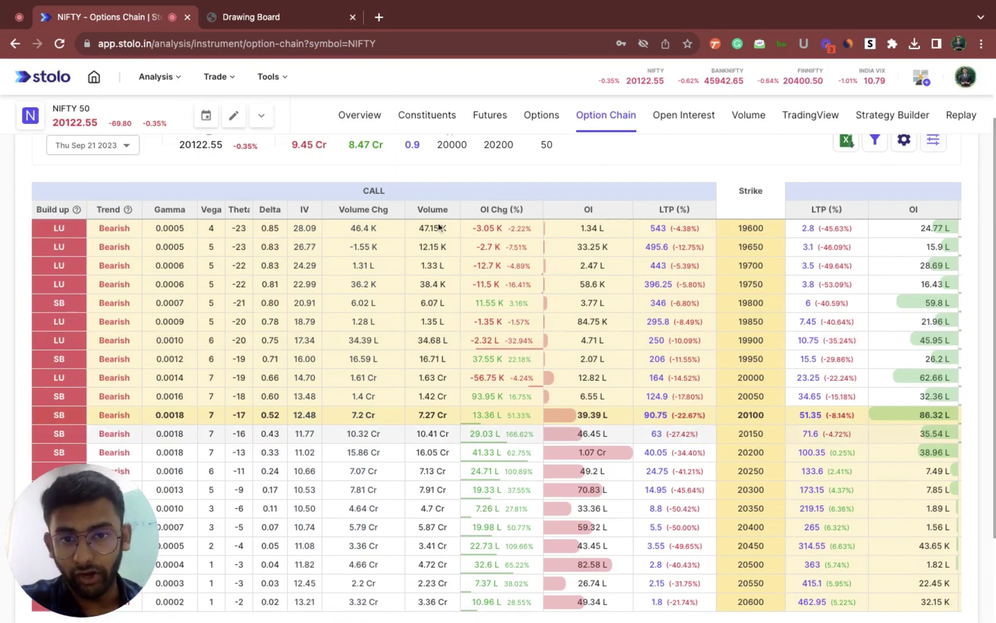
pyautogui.scroll(-1, 433, 288)
pyautogui.scroll(-2, 430, 357)
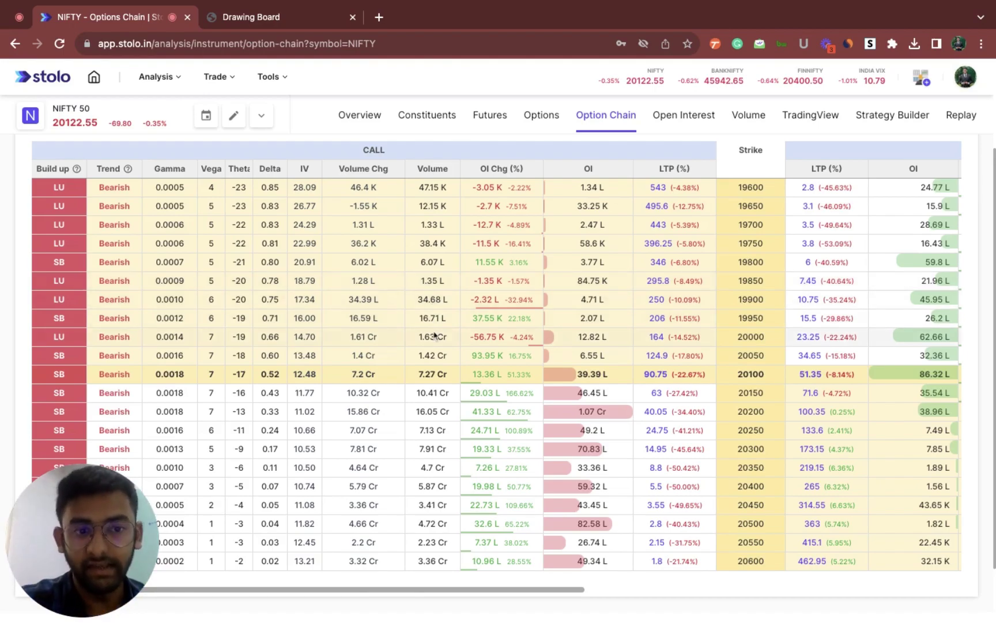
pyautogui.scroll(-1, 435, 335)
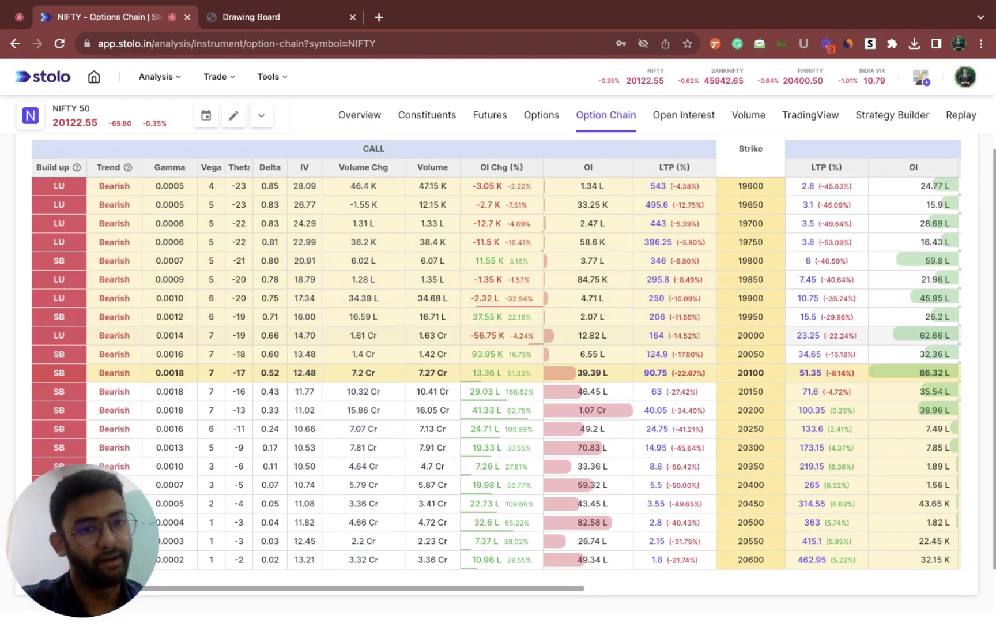
# Open the Trending Volume (Beta) table for NIFTY from the Volume pages.
pyautogui.click(748, 118)
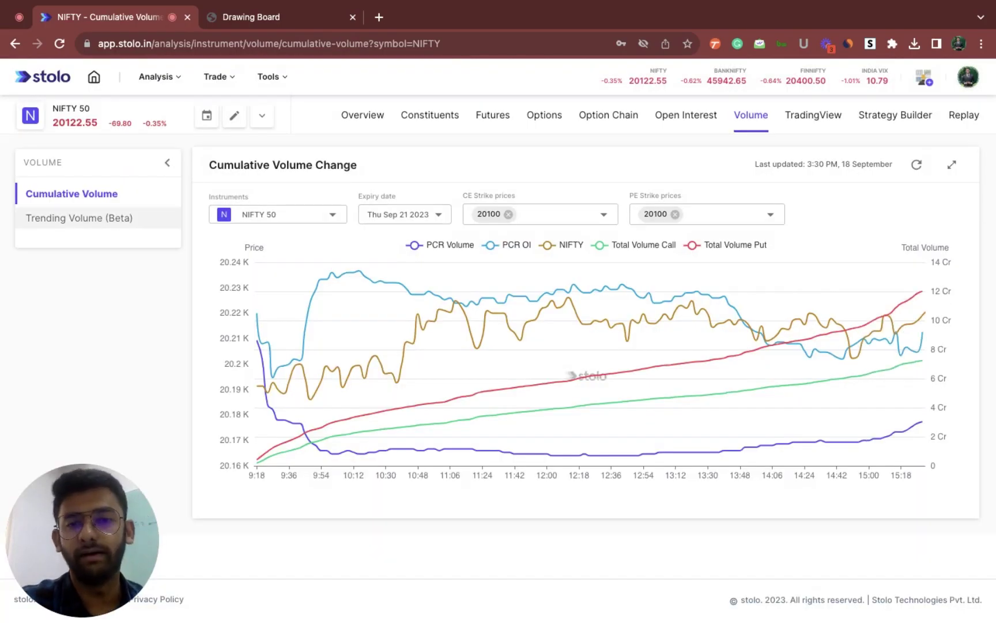
pyautogui.click(79, 218)
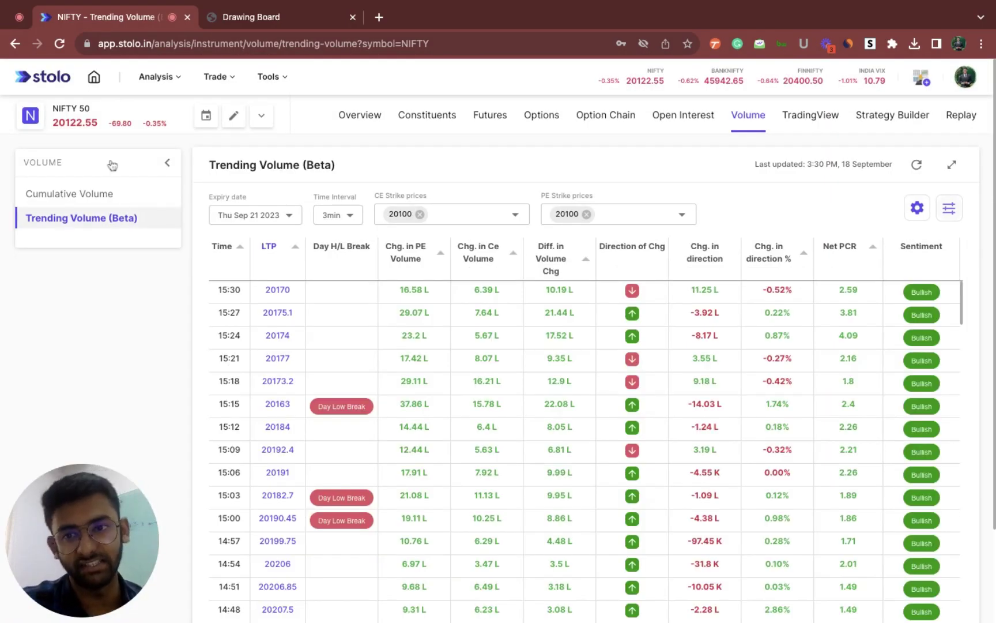
# Open the TradingView Chart and load NIFTY23SEPFUT from the watchlist.
pyautogui.click(151, 79)
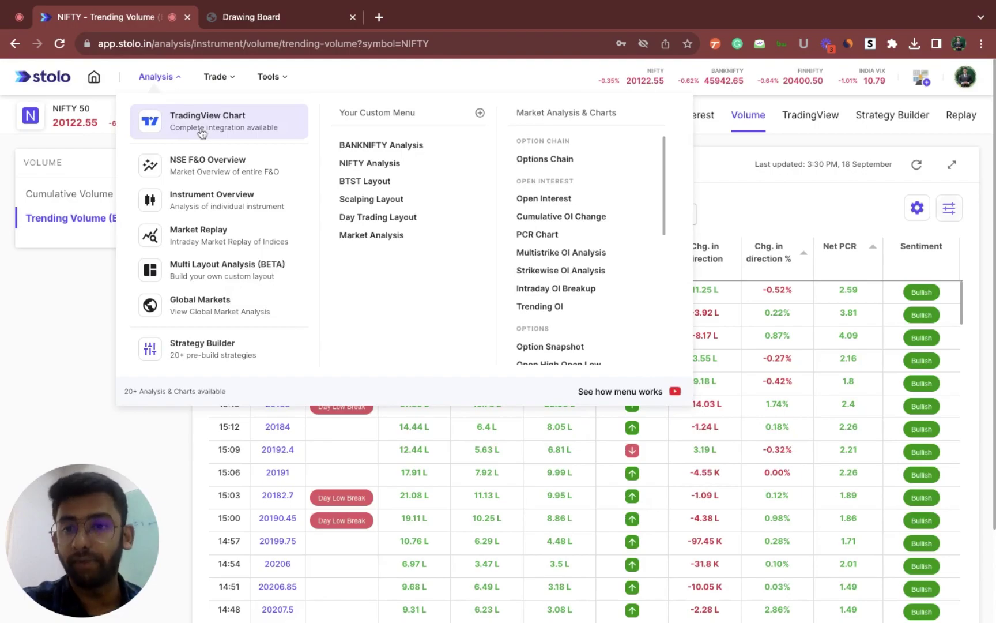
pyautogui.click(201, 134)
pyautogui.click(785, 168)
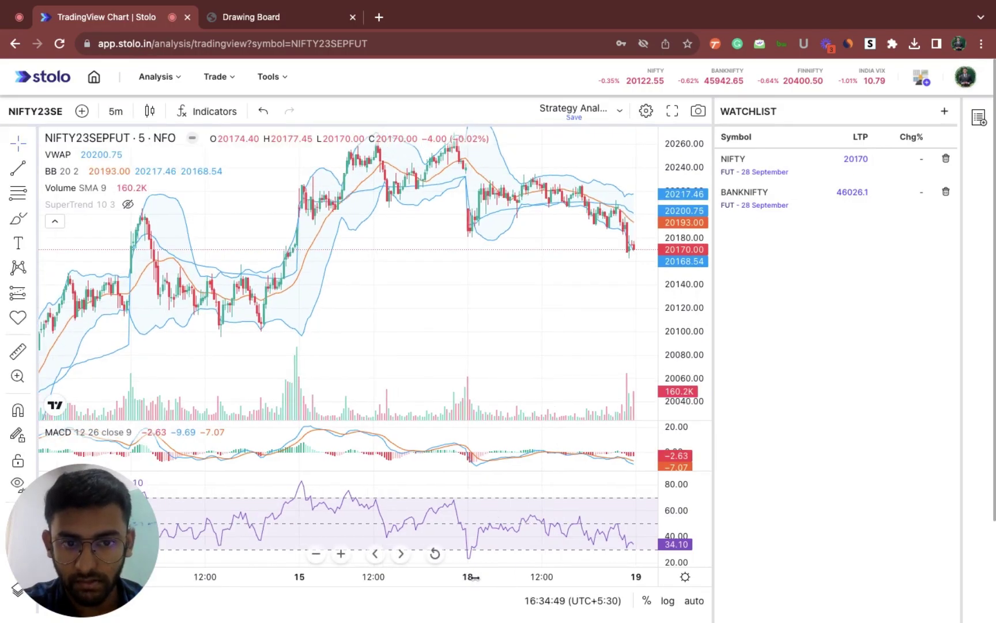
# Zoom and pan the NIFTY23SEPFUT 5-minute chart to inspect the 18 September candles.
pyautogui.scroll(5, 471, 576)
pyautogui.moveTo(684, 312); pyautogui.dragTo(634, 286)
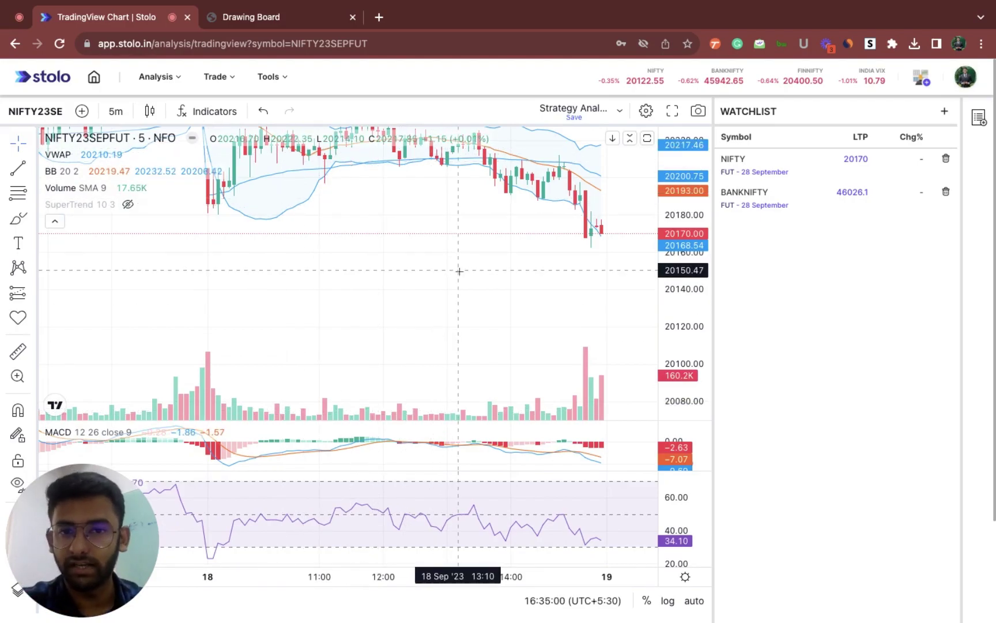
pyautogui.moveTo(456, 271); pyautogui.dragTo(452, 285)
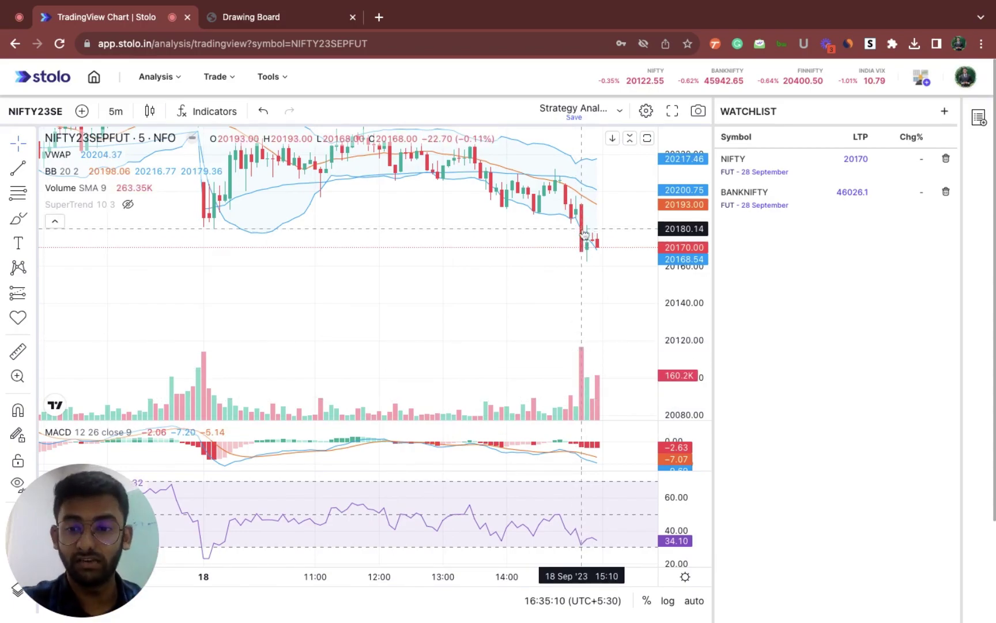
pyautogui.hscroll(-5, 385, 308)
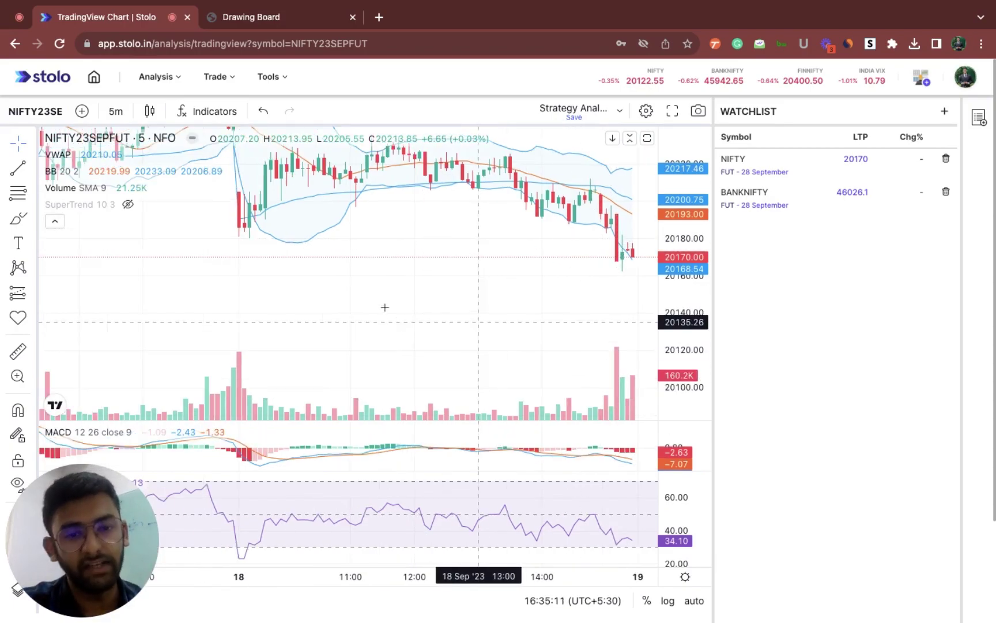
pyautogui.hscroll(-10, 385, 307)
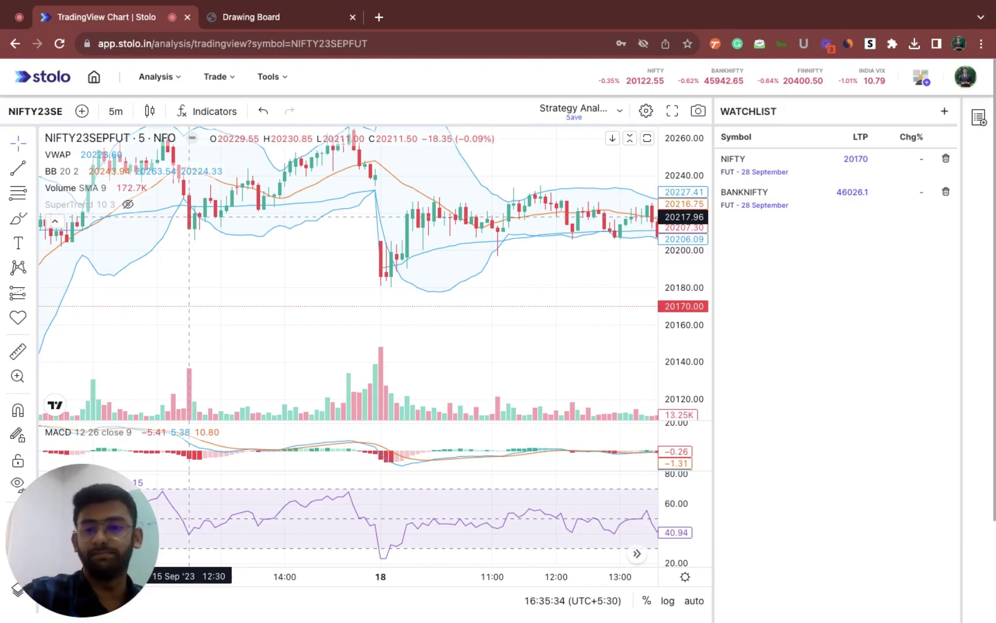
# Go to the Stolo home dashboard, briefly checking the Volume Vs OI notes.
pyautogui.click(100, 81)
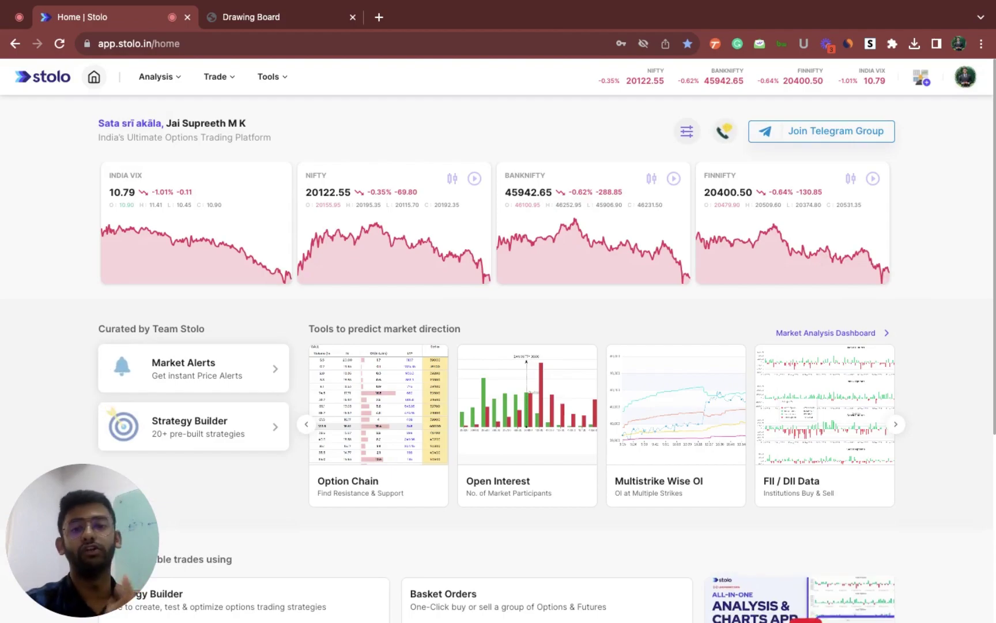
pyautogui.click(258, 15)
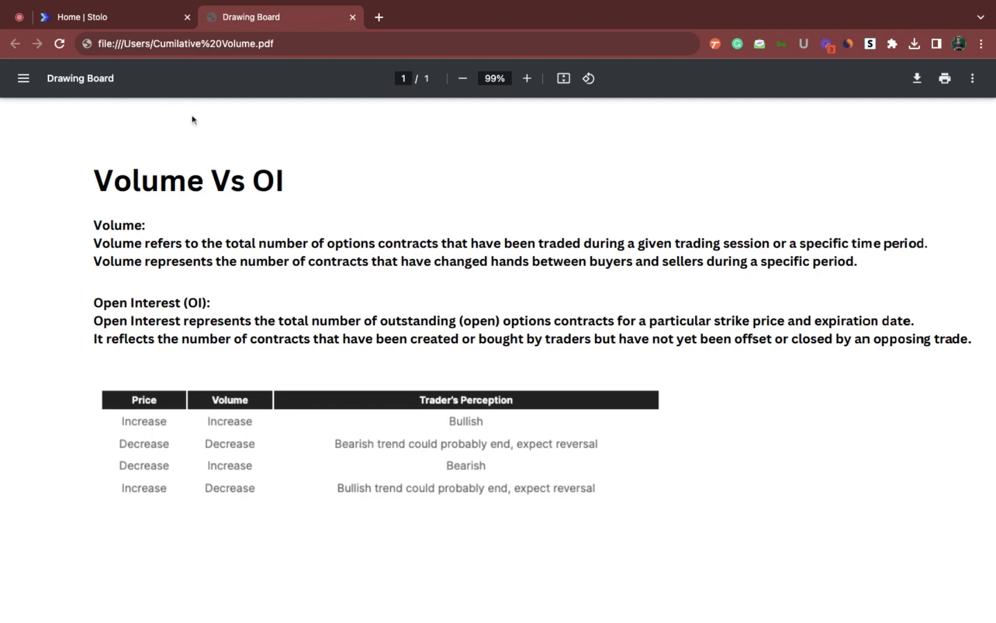
pyautogui.click(150, 22)
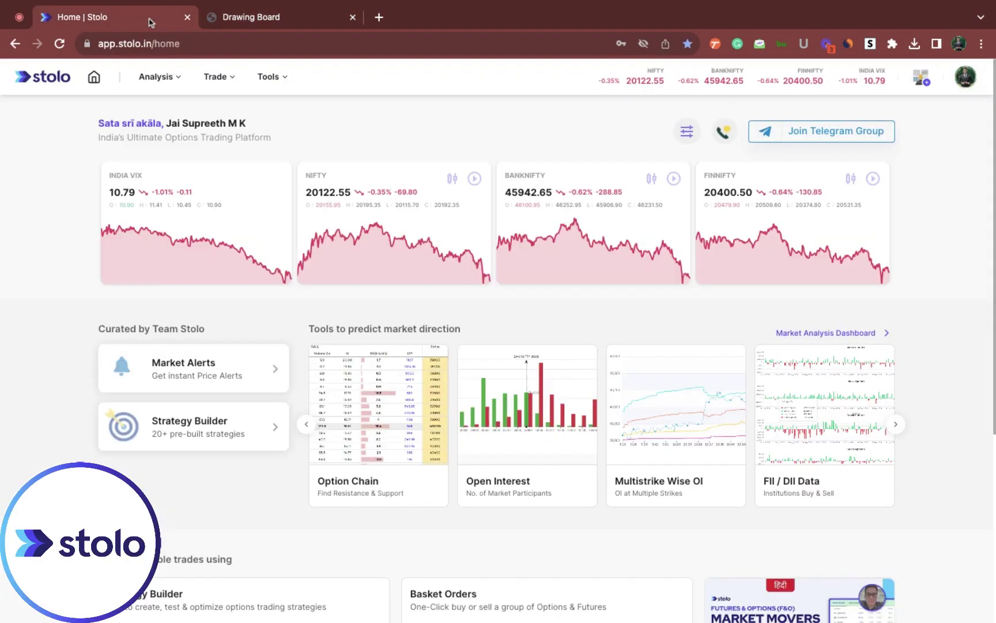